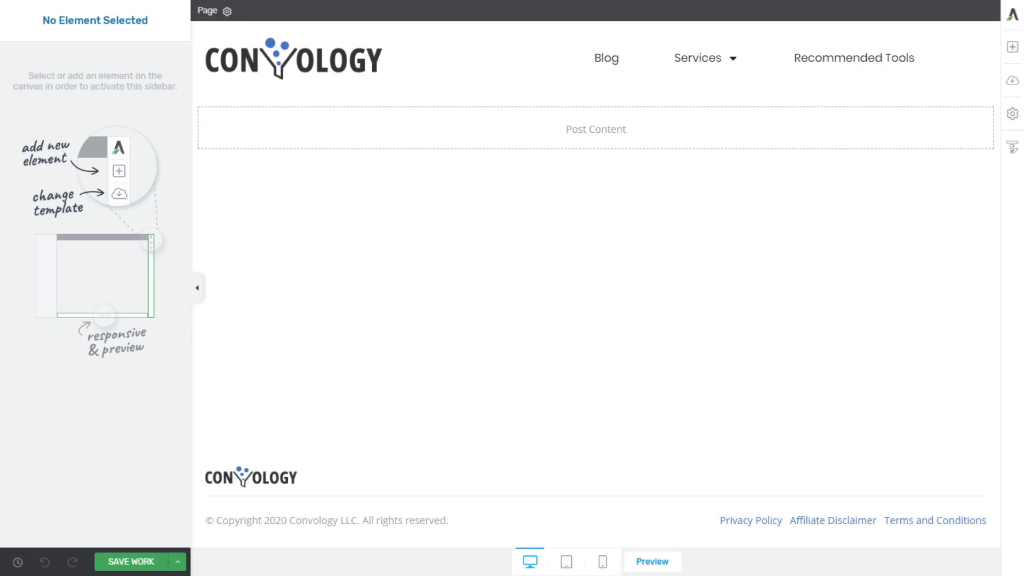
Inspect the settings of the Post Content element, the Content Area and the Layout Container in the page template.
mouse_move(1012, 147)
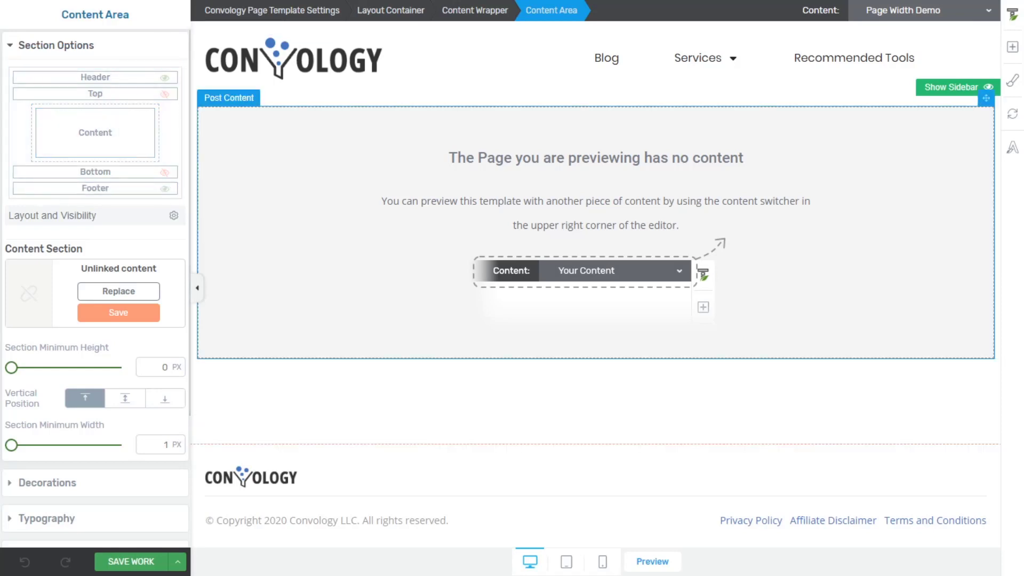
left_click(596, 232)
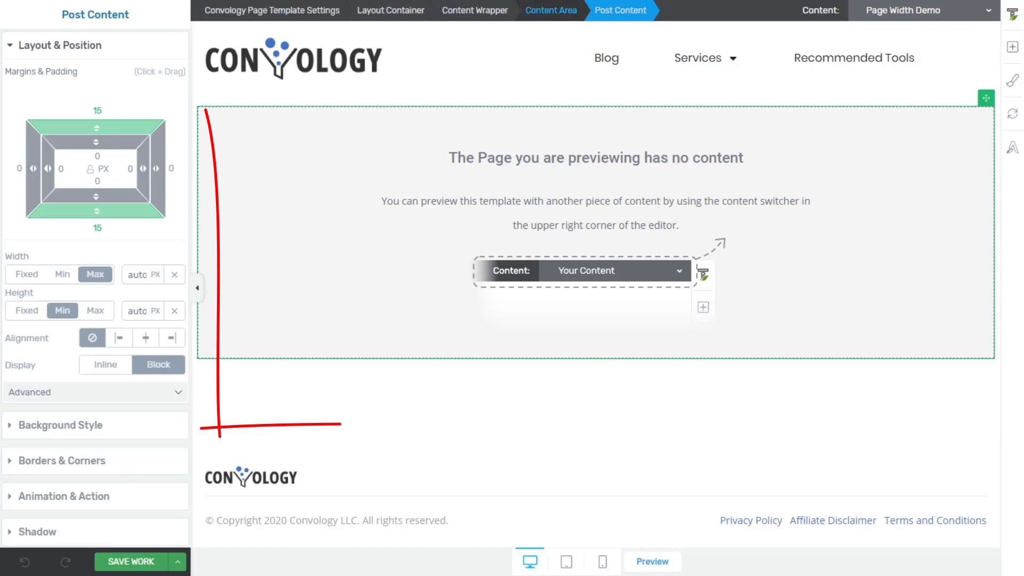
left_click(552, 11)
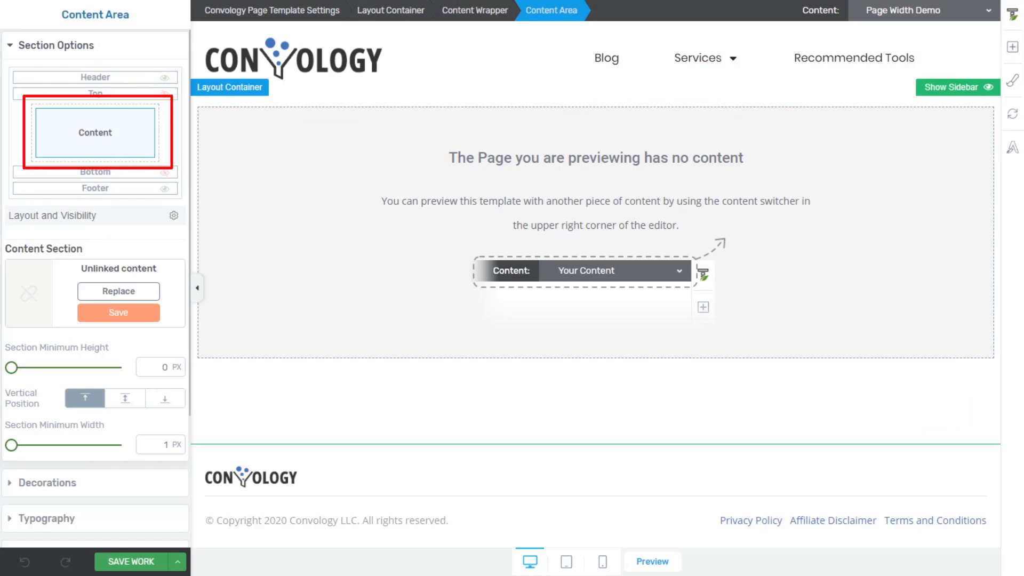
left_click(95, 106)
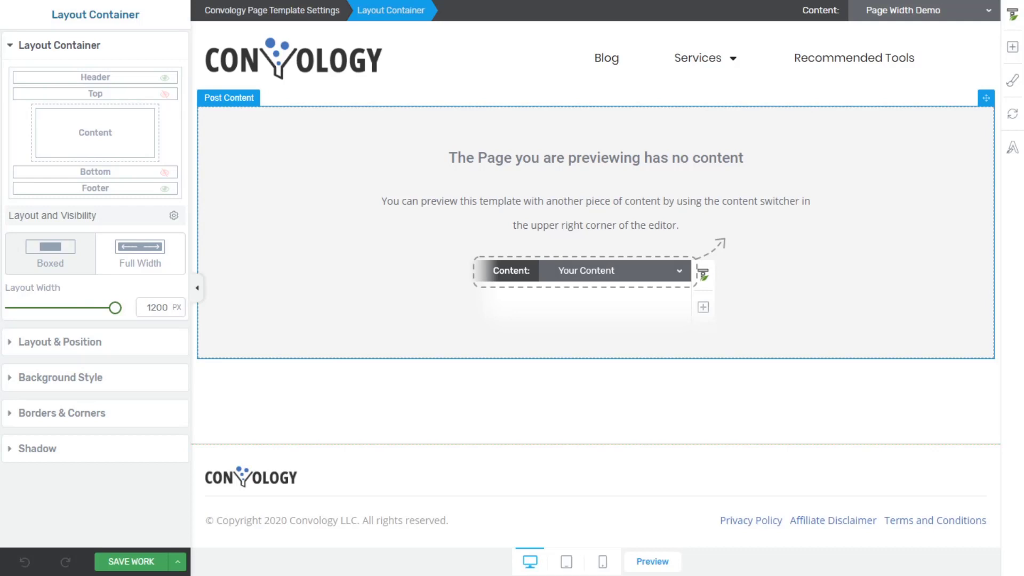
left_click(595, 232)
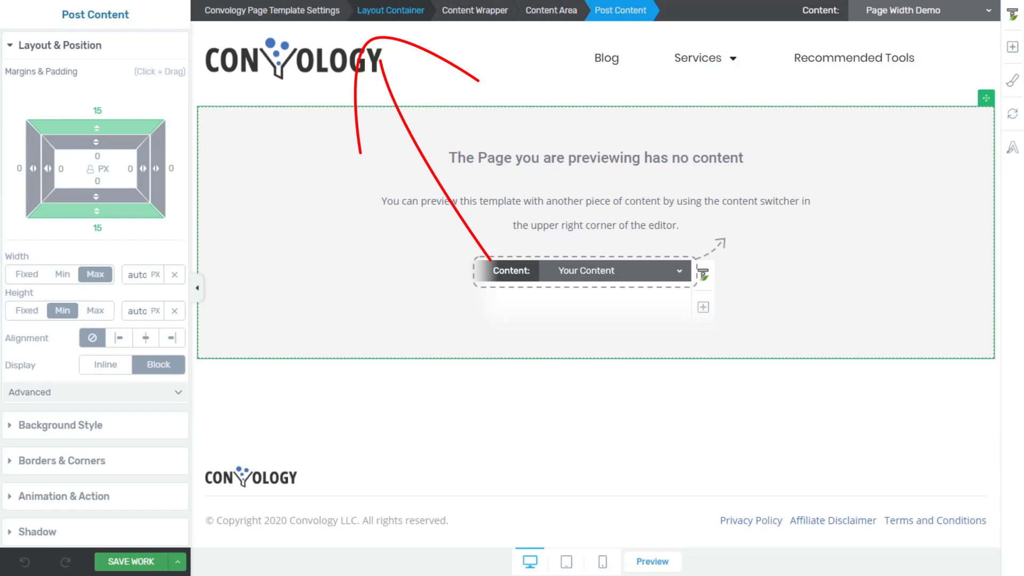
left_click(390, 10)
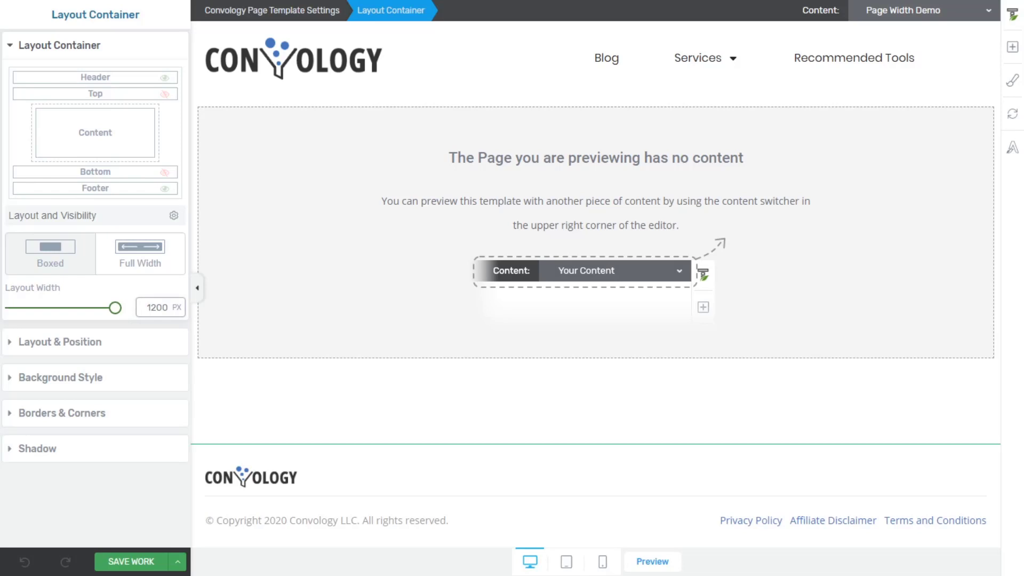
Try a narrower width for the boxed Layout Container and set it back to 1200 px.
left_click_drag(115, 307, 93, 308)
double_click(160, 307)
type("1200")
Set the left and right padding of the Post Content element to 200 px.
left_click(373, 298)
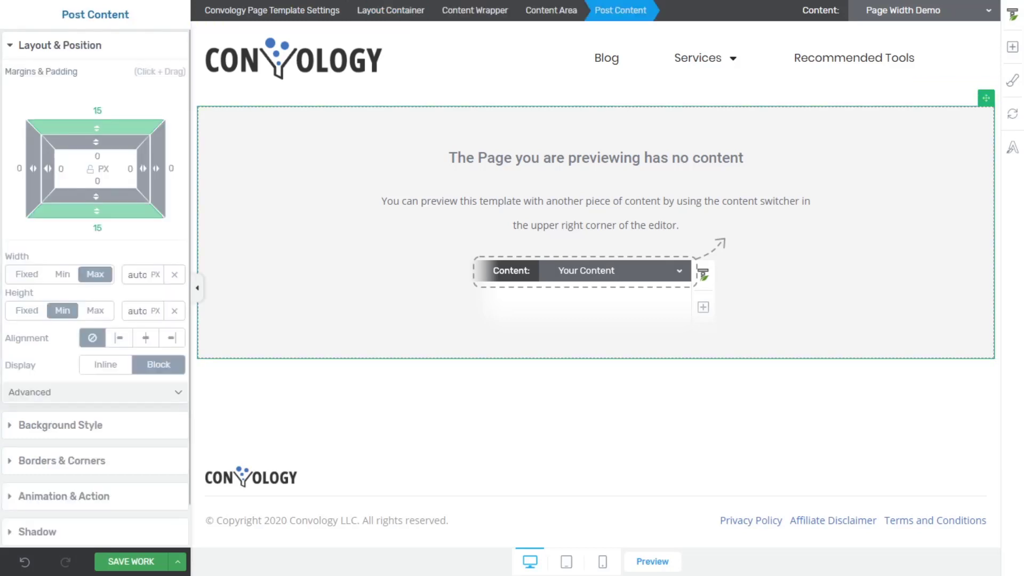
left_click(130, 169)
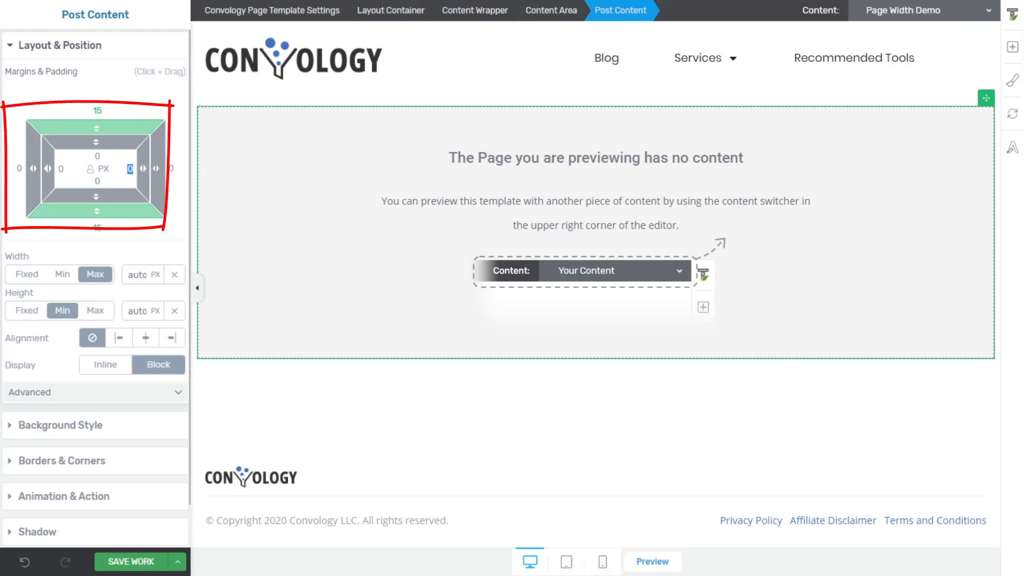
type("200")
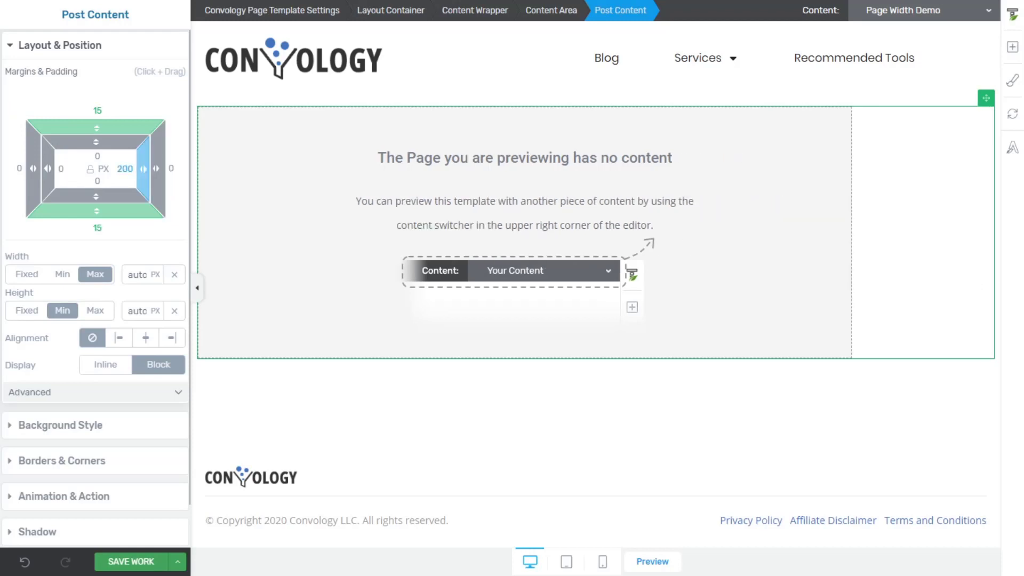
left_click(61, 169)
type("200")
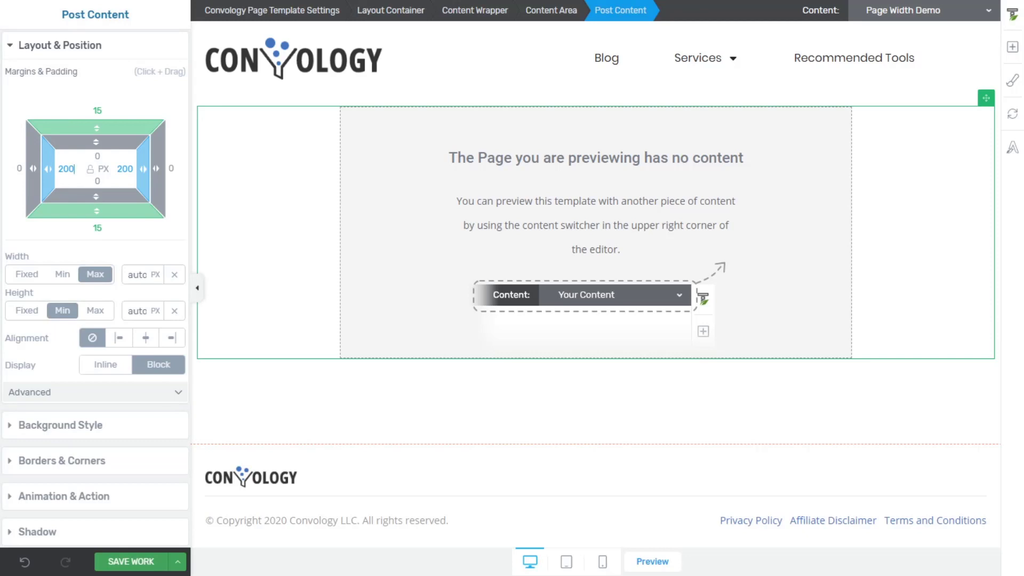
Reset the left and right padding of the Post Content element to 0.
double_click(124, 169)
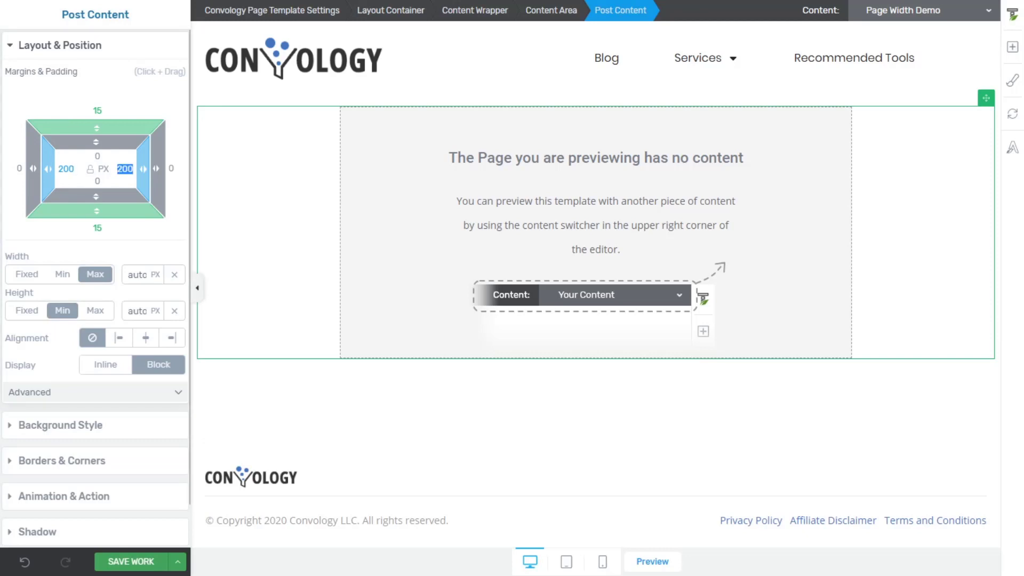
type("0")
double_click(66, 169)
type("0")
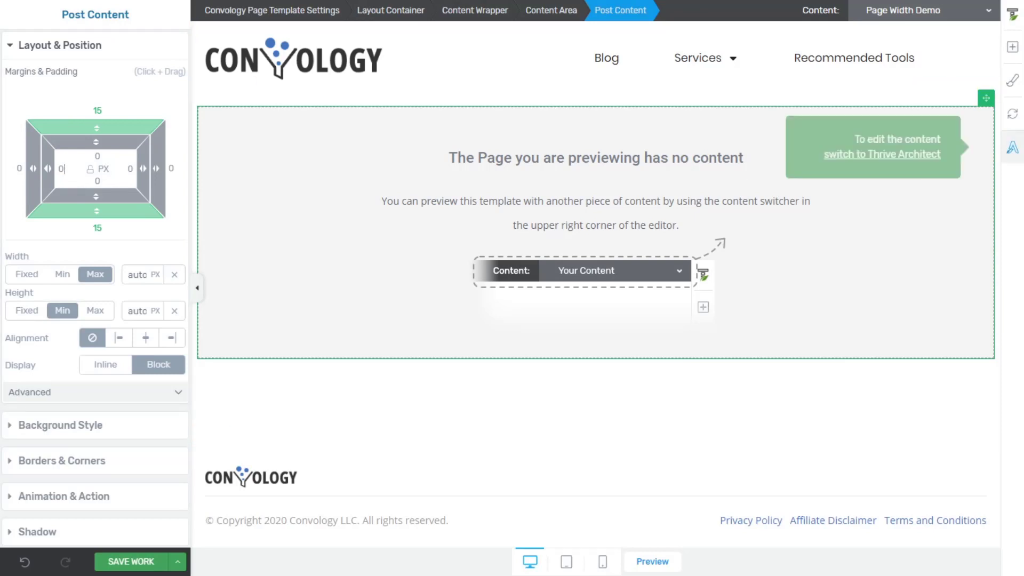
Switch to Thrive Architect to edit the page content, continuing without saving the template changes.
left_click(1012, 147)
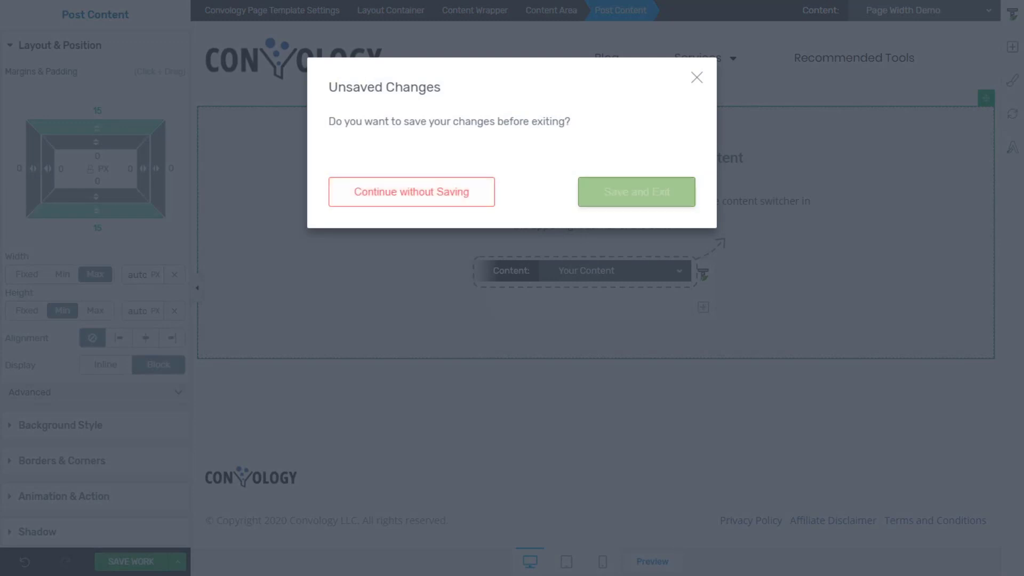
left_click(411, 191)
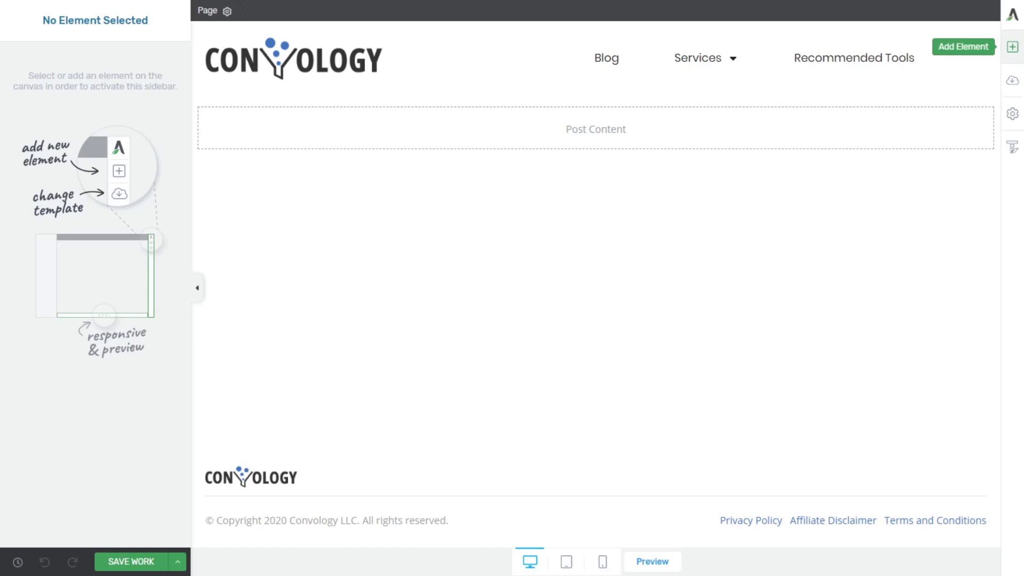
Add a Background Section to the empty page and duplicate it twice to get three stacked sections.
left_click(1012, 47)
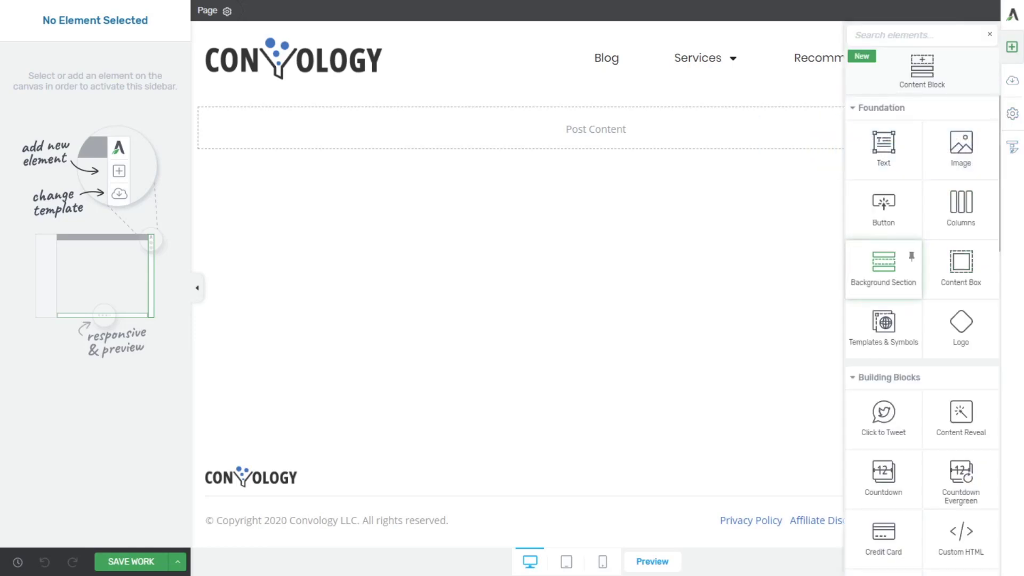
left_click(883, 267)
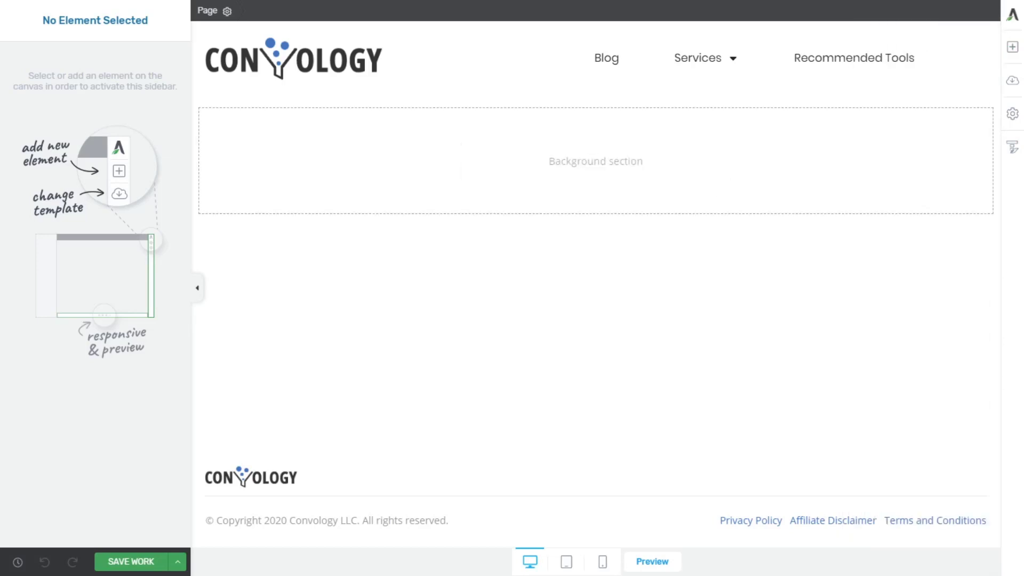
left_click(969, 98)
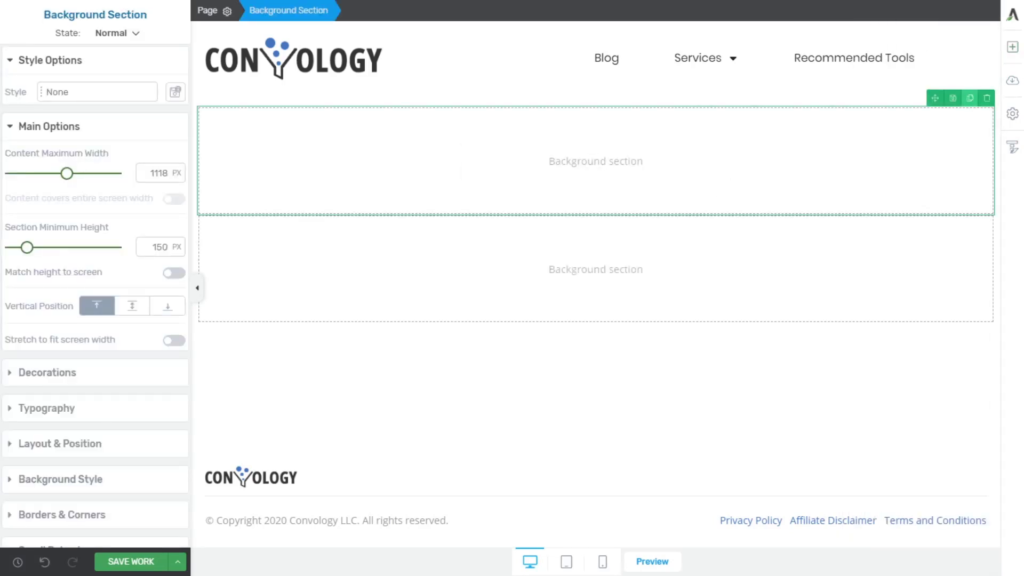
left_click(970, 98)
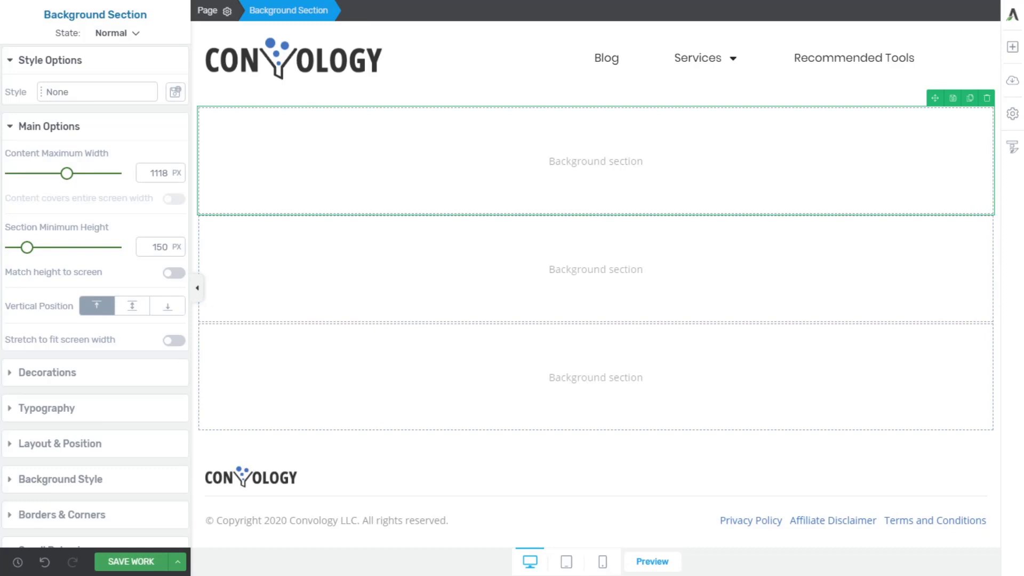
Give the first background section the saved Steel Blue colour #4776bb as its background.
left_click(60, 479)
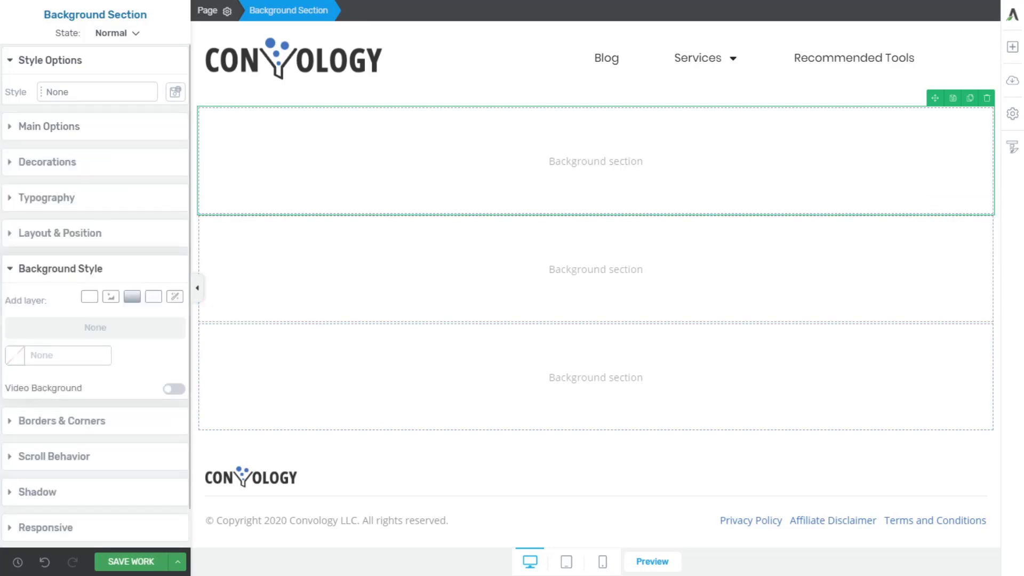
left_click(15, 355)
left_click(62, 485)
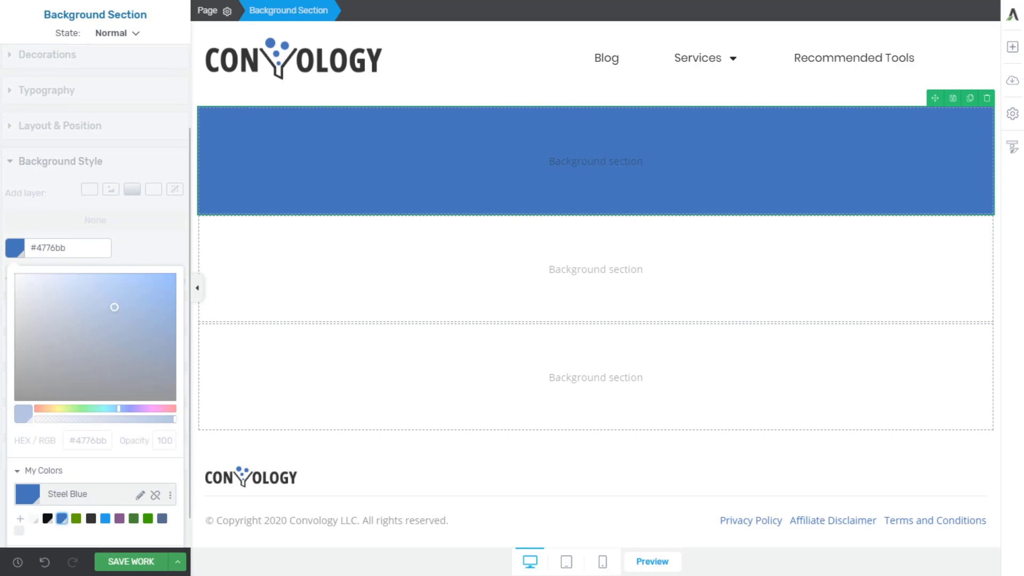
scroll(95, 373, "down", 1)
left_click(138, 529)
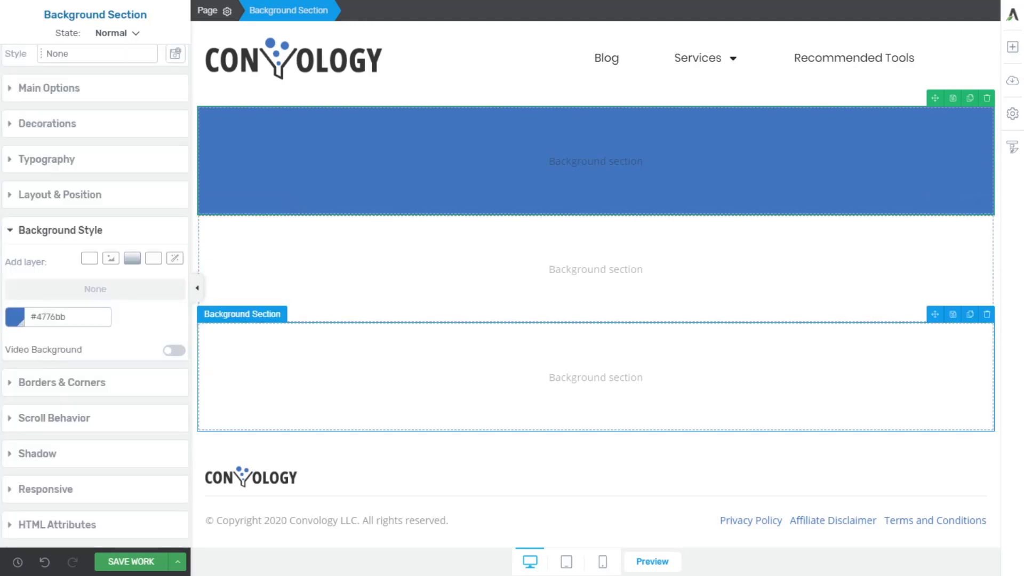
Set the third background section's background to the saved green colour #5da200.
left_click(331, 377)
left_click(15, 316)
left_click(76, 485)
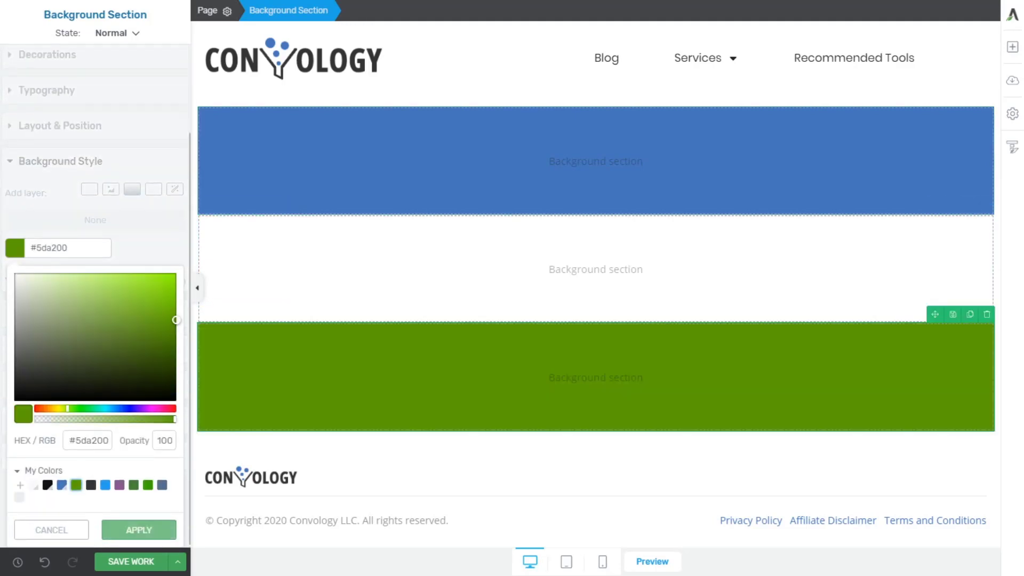
left_click(139, 530)
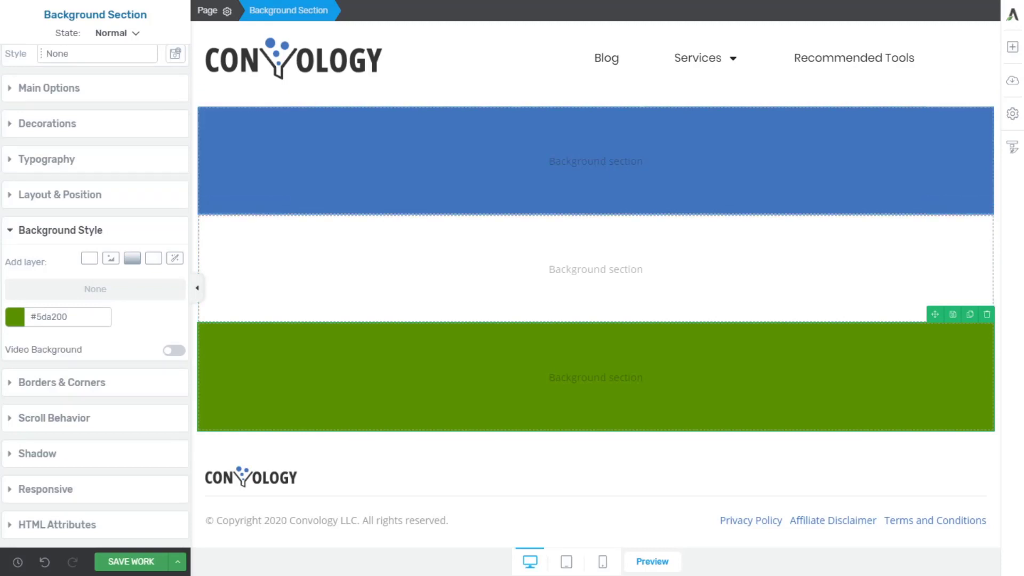
Duplicate the green background section and give the lower copy the saved off-white background colour.
left_click(970, 315)
scroll(747, 368, "down", 2)
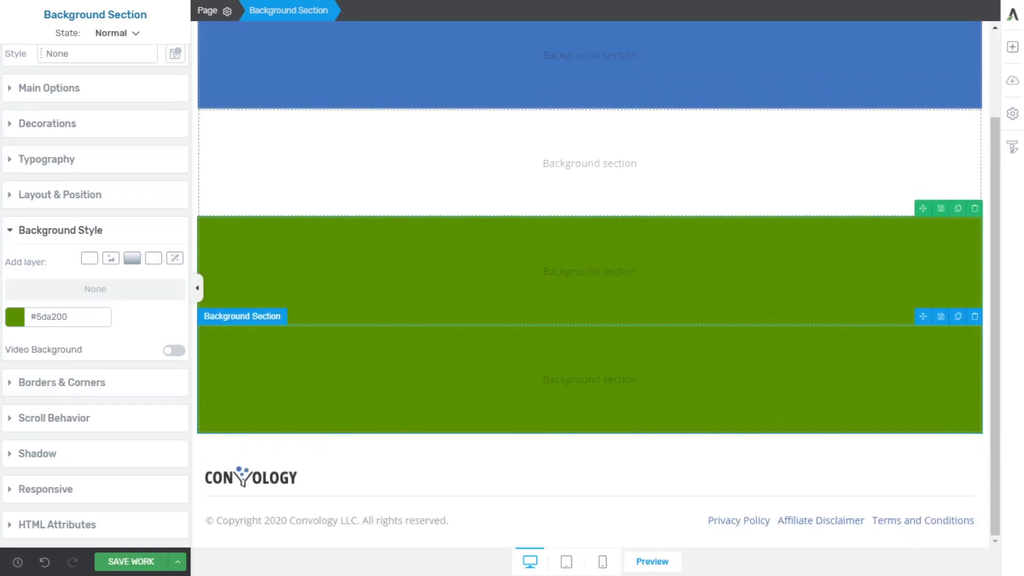
left_click(640, 373)
left_click(15, 317)
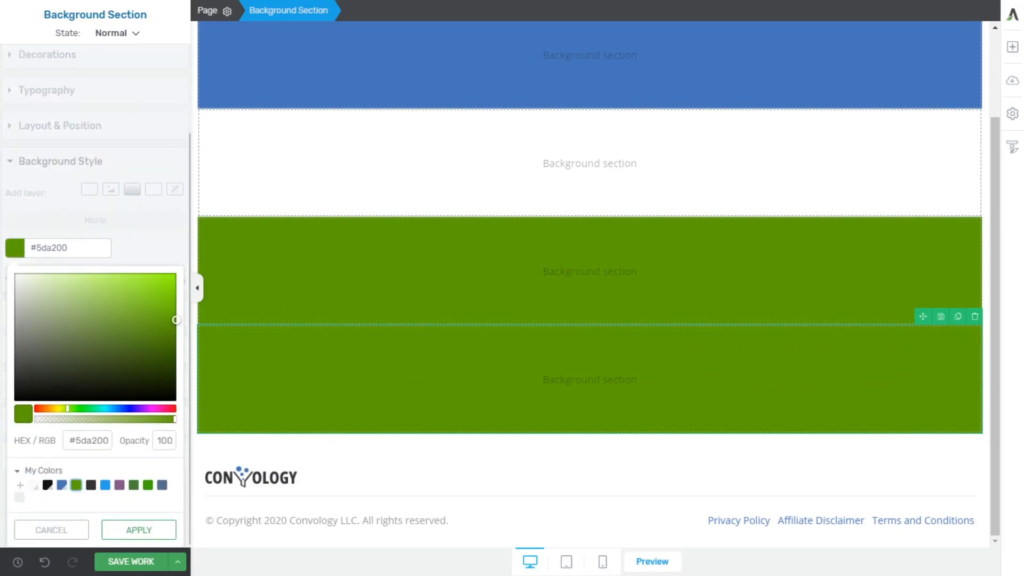
left_click(34, 485)
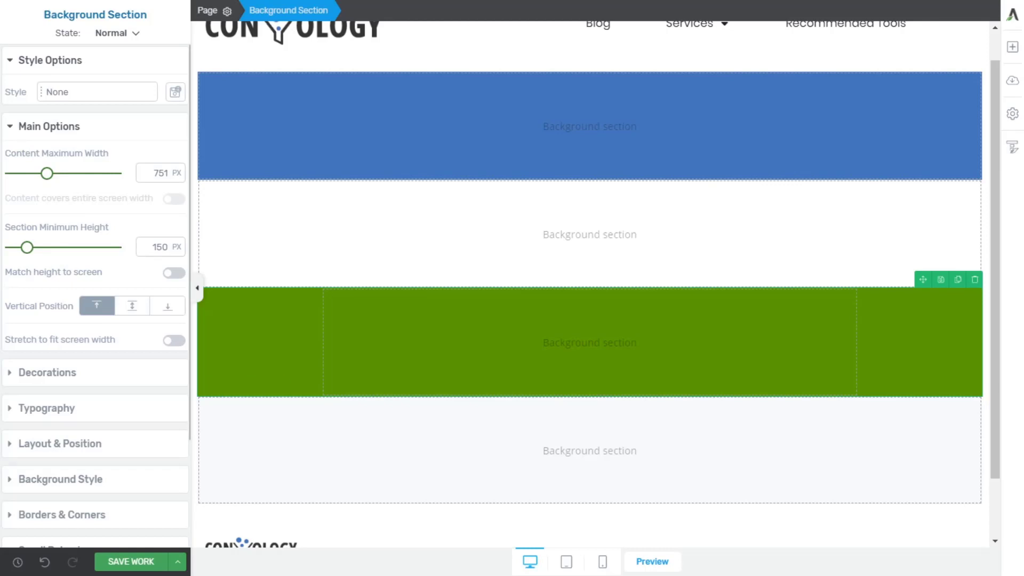
Change the green background section's background colour to light grey #e1e3e0.
scroll(590, 288, "down", 1)
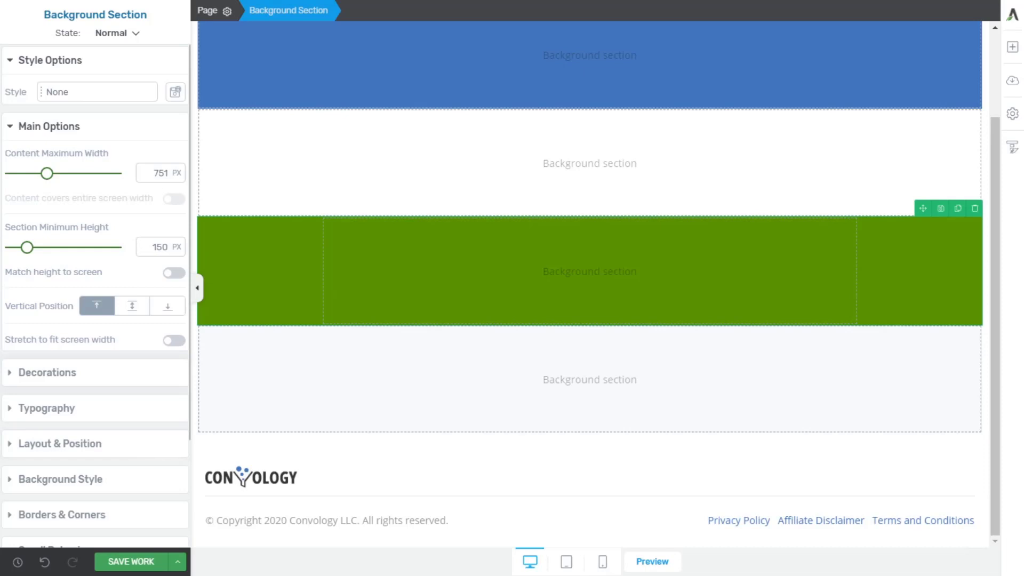
scroll(96, 293, "down", 4)
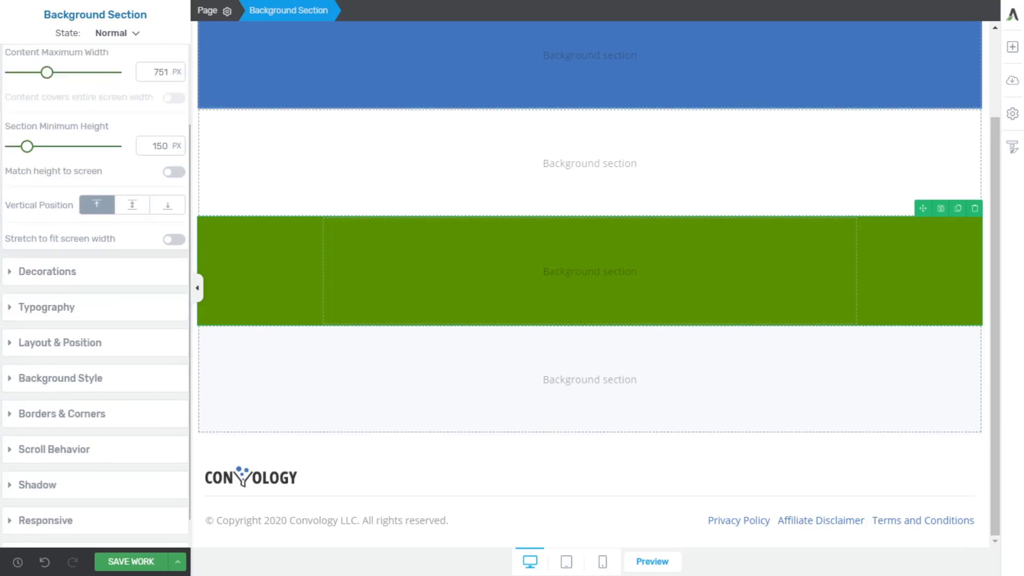
left_click(60, 346)
left_click(15, 354)
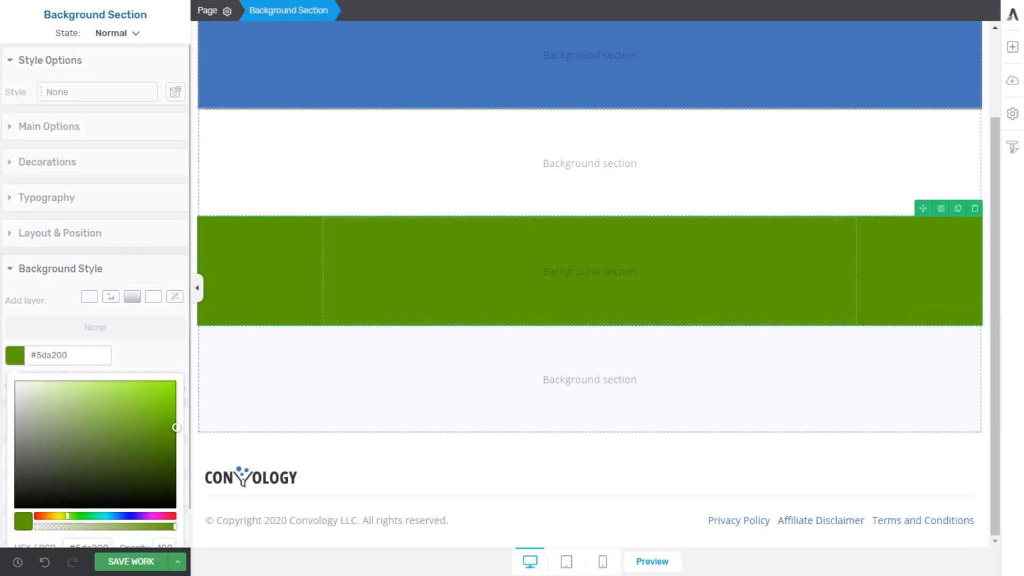
left_click_drag(31, 296, 16, 287)
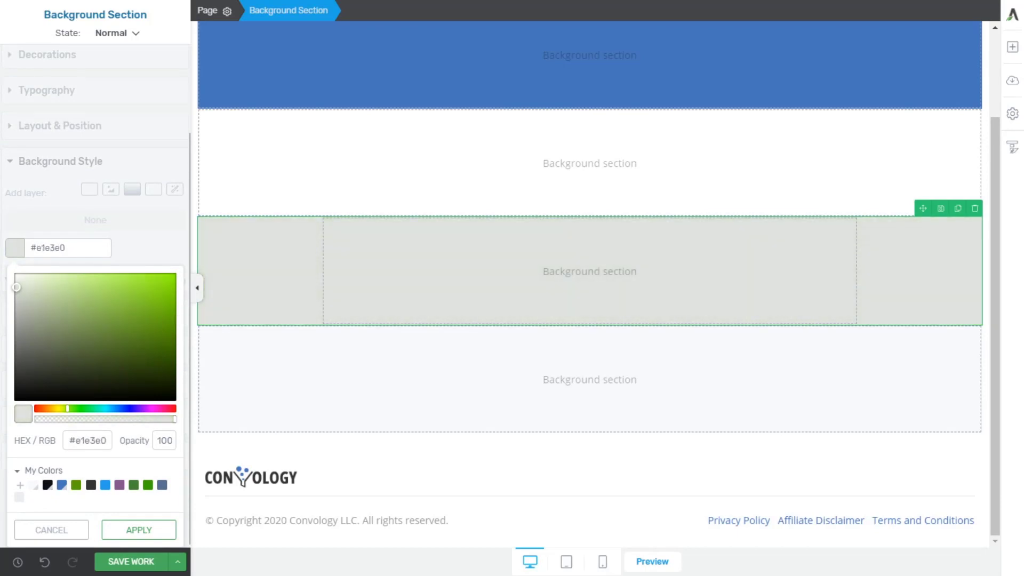
left_click(138, 529)
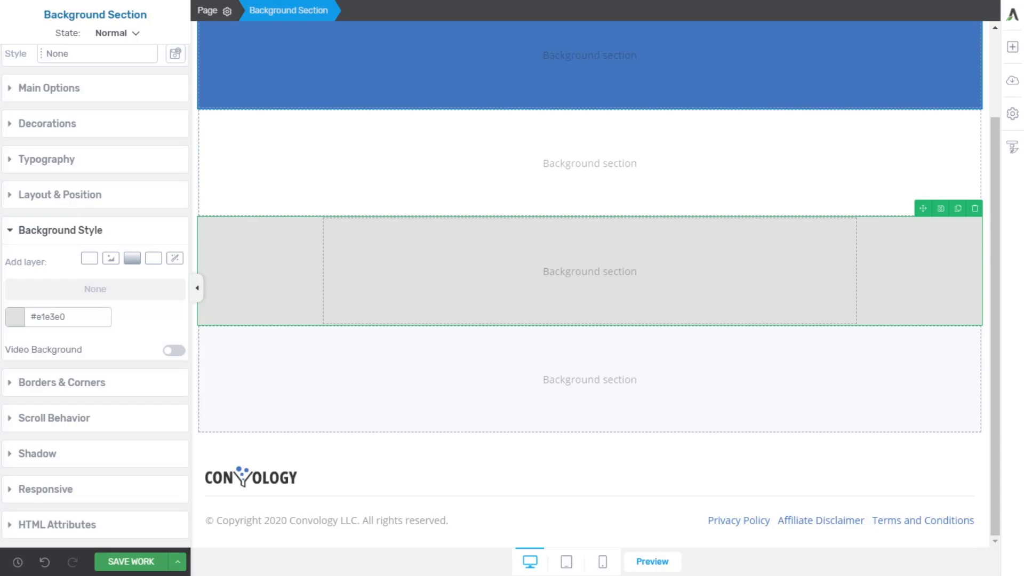
Add an Image element to the light grey section and insert the integration logos picture from the media library.
left_click(1012, 47)
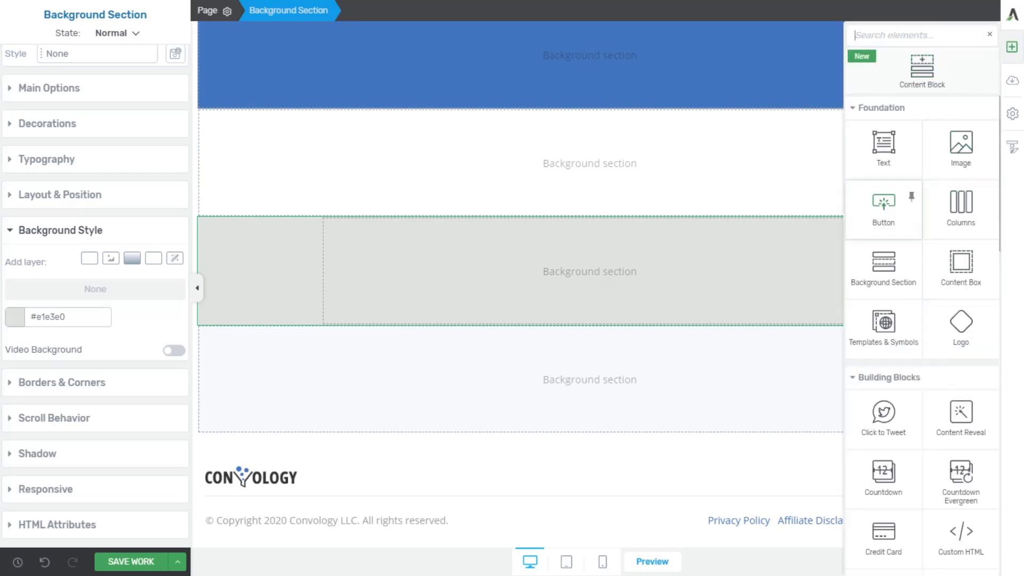
left_click_drag(960, 149, 590, 270)
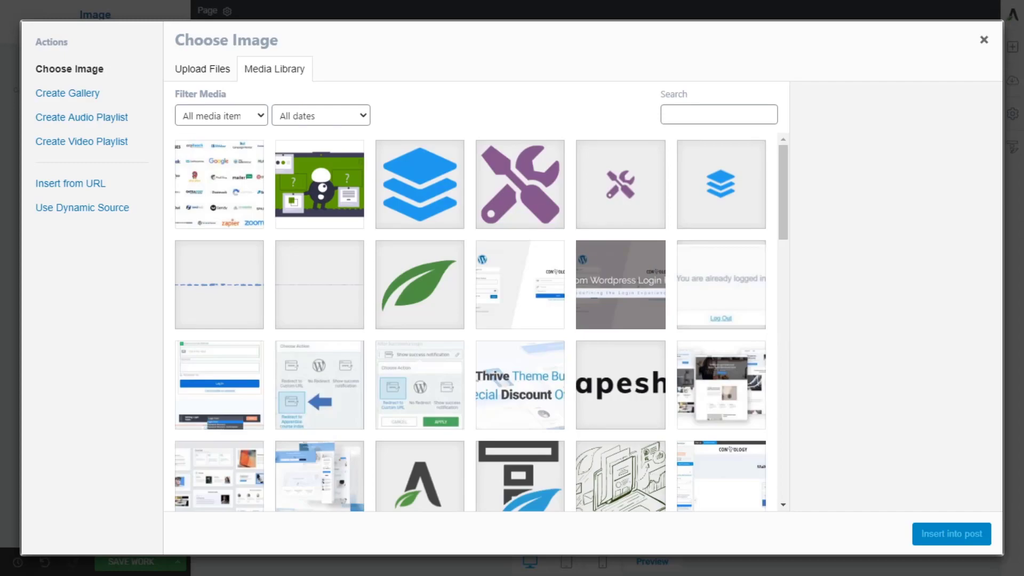
left_click(320, 185)
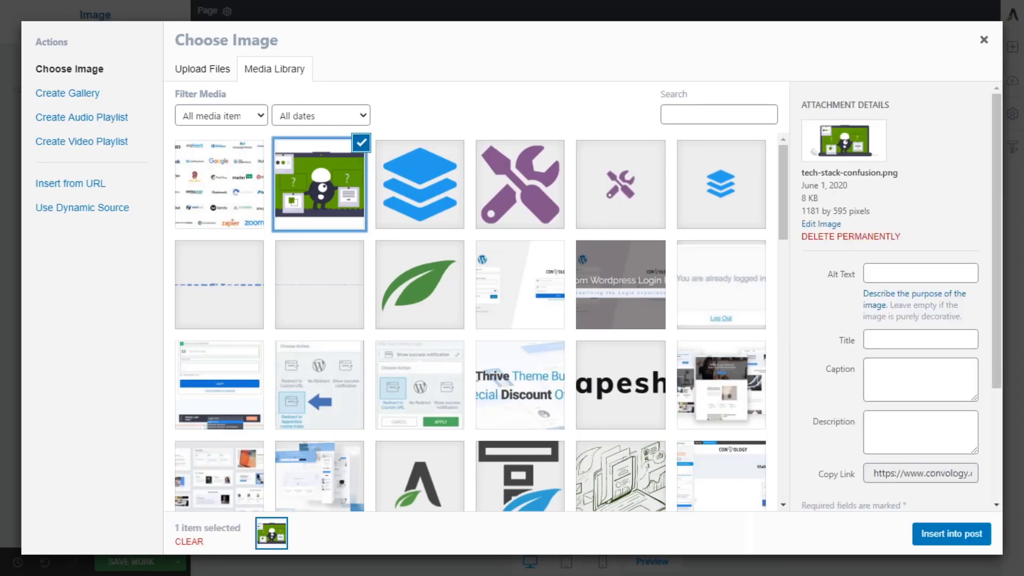
left_click(219, 184)
left_click(951, 534)
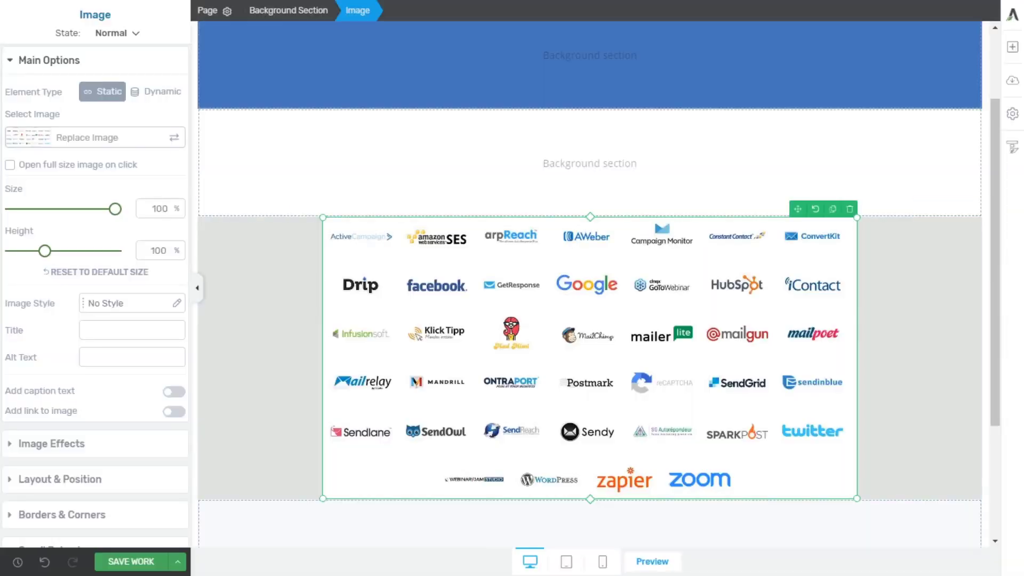
Widen the light grey background section's content maximum width to 842 px, followed by 920 px.
left_click(589, 163)
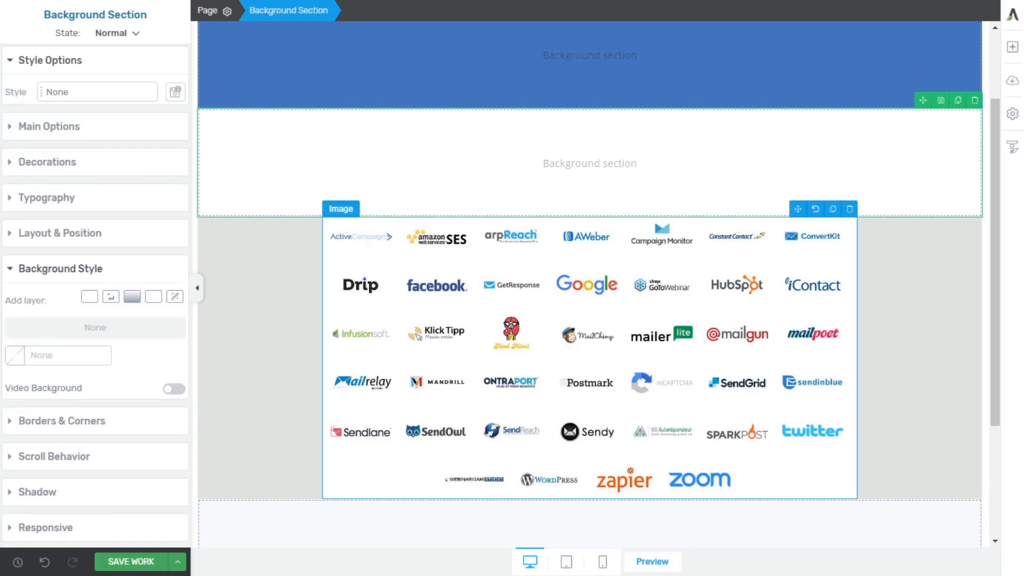
left_click(533, 309)
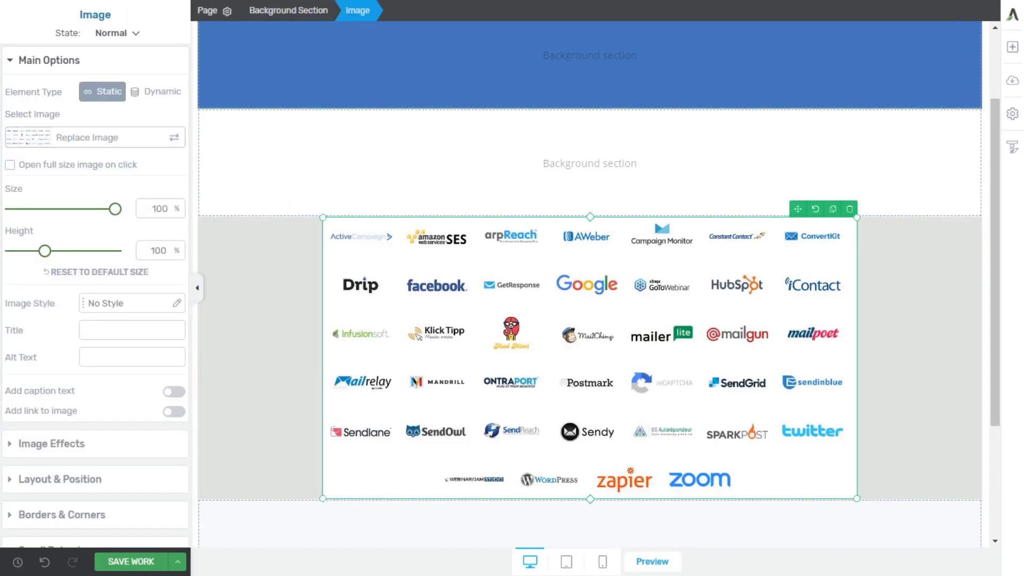
left_click(289, 10)
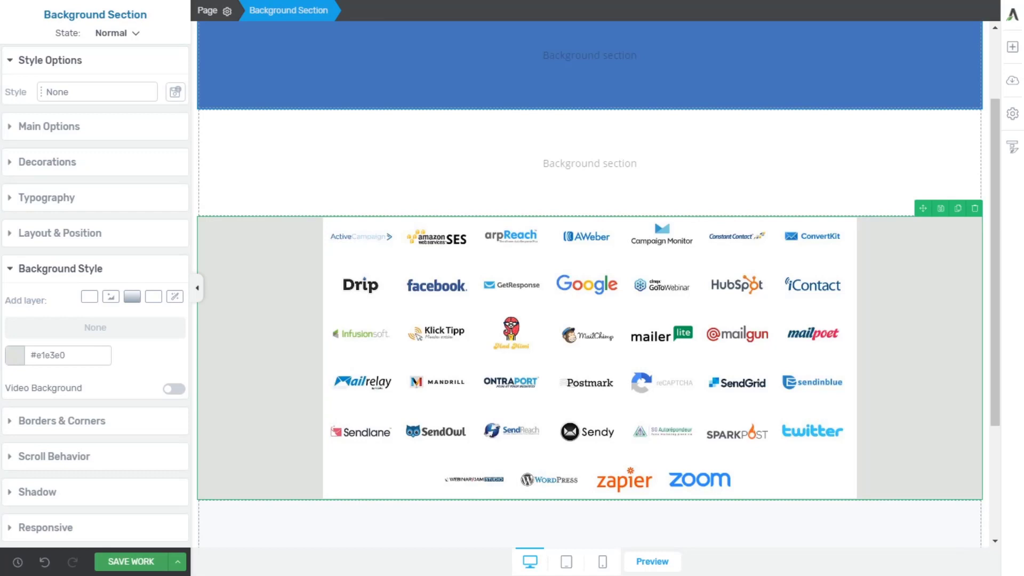
left_click(49, 126)
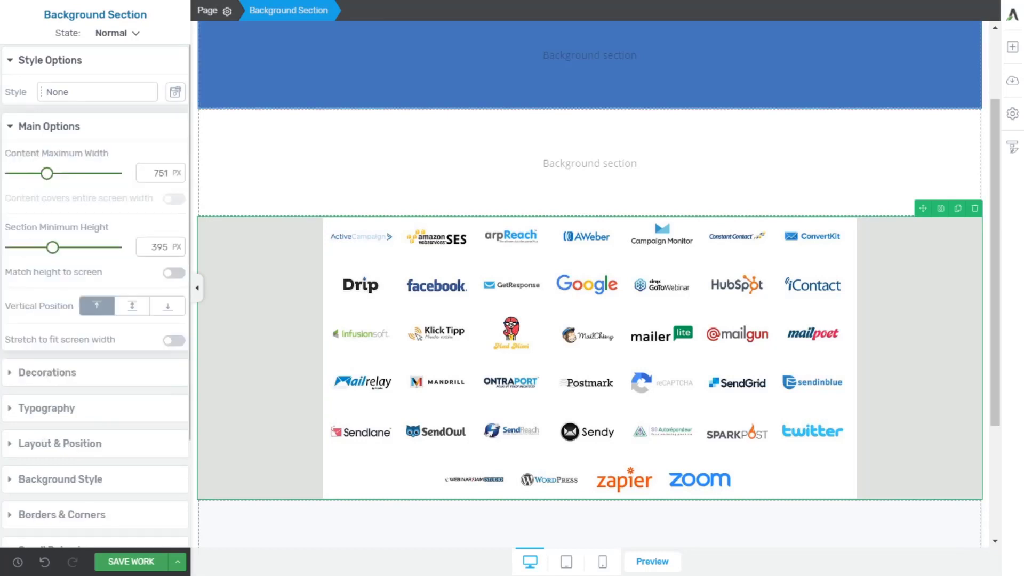
mouse_move(47, 173)
left_mouse_down()
mouse_move(27, 173)
mouse_move(64, 173)
mouse_move(22, 173)
mouse_move(52, 173)
left_mouse_up()
scroll(589, 283, "up", 2)
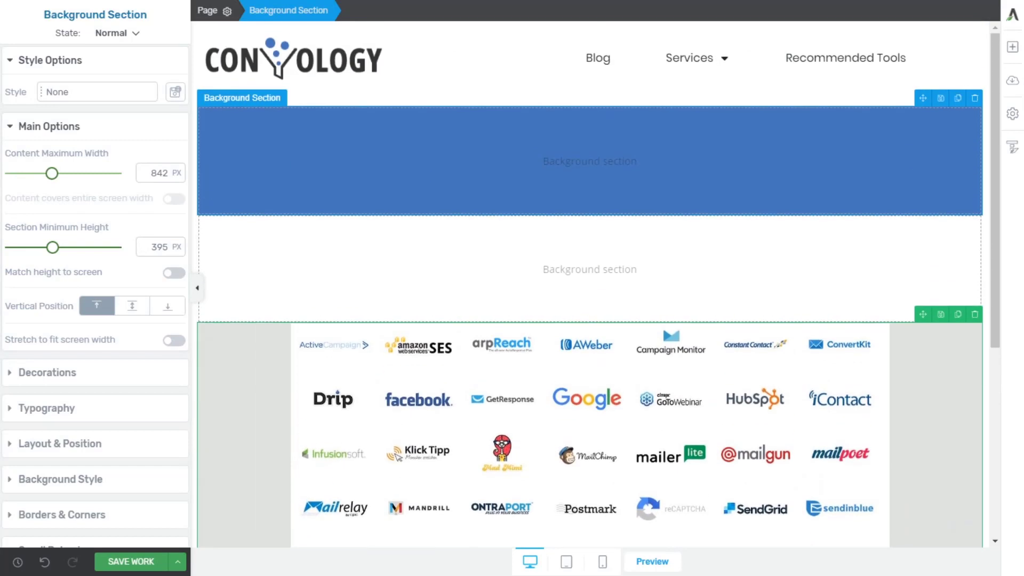
scroll(590, 282, "down", 3)
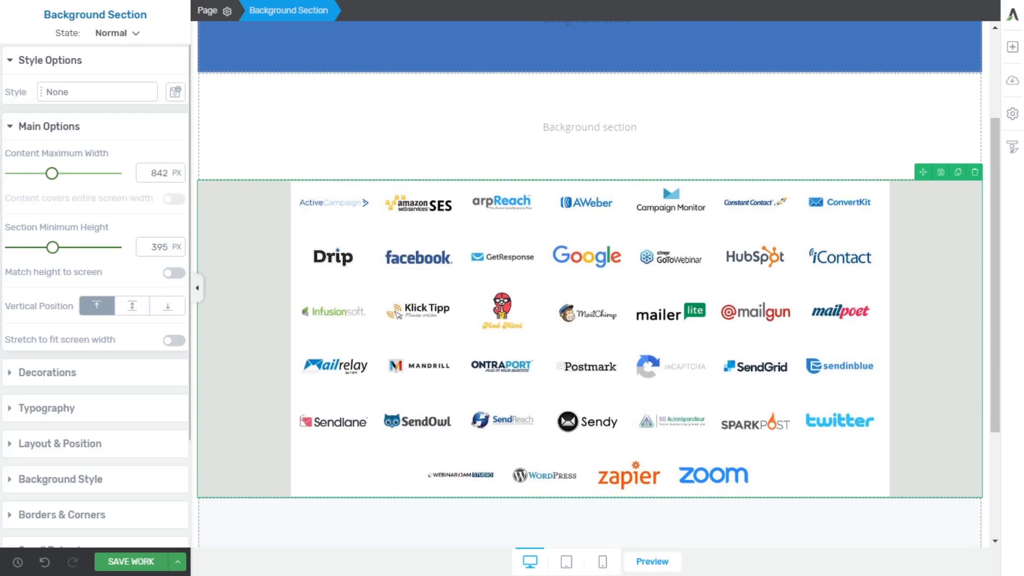
mouse_move(52, 173)
left_mouse_down()
mouse_move(71, 174)
mouse_move(55, 173)
left_mouse_up()
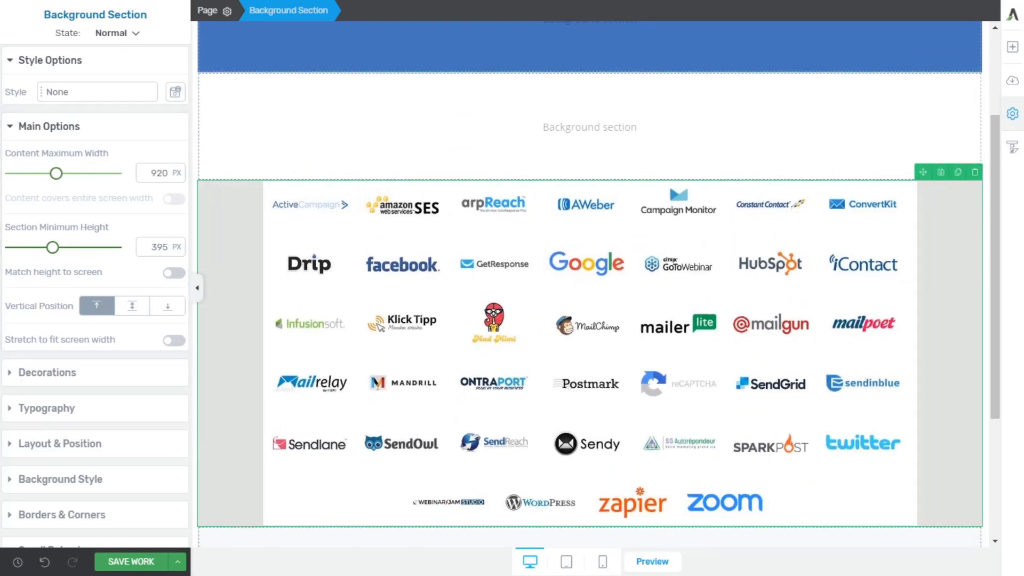
Add a Text element above the logos image in the light grey section and enter "This is sample text.".
left_click(1012, 47)
left_click_drag(883, 144, 533, 186)
key("ctrl+a")
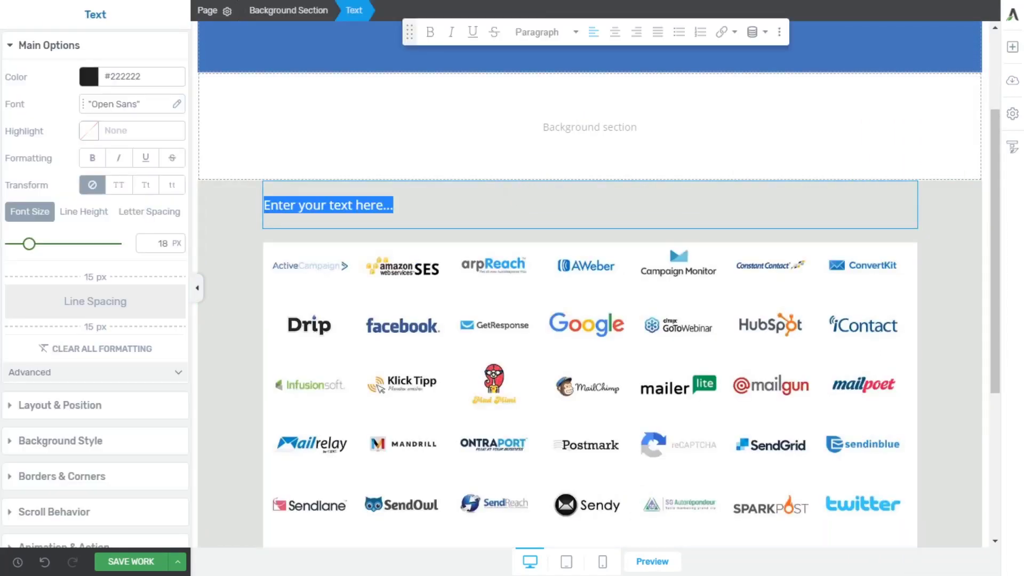
type("This is sample text.")
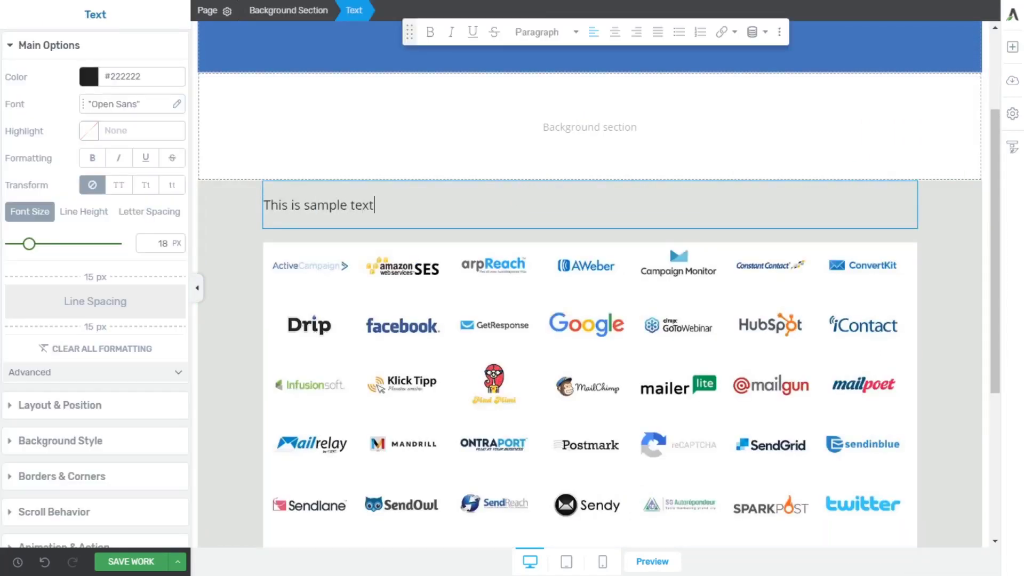
Copy the sample sentence and paste it repeatedly to build a paragraph about three lines long.
key("ctrl+a")
key("ctrl+c")
key("Right")
key("ctrl+v")
key("ctrl+v")
key("ctrl+v")
key("ctrl+v")
key("ctrl+v")
key("ctrl+v")
key("ctrl+v")
key("ctrl+v")
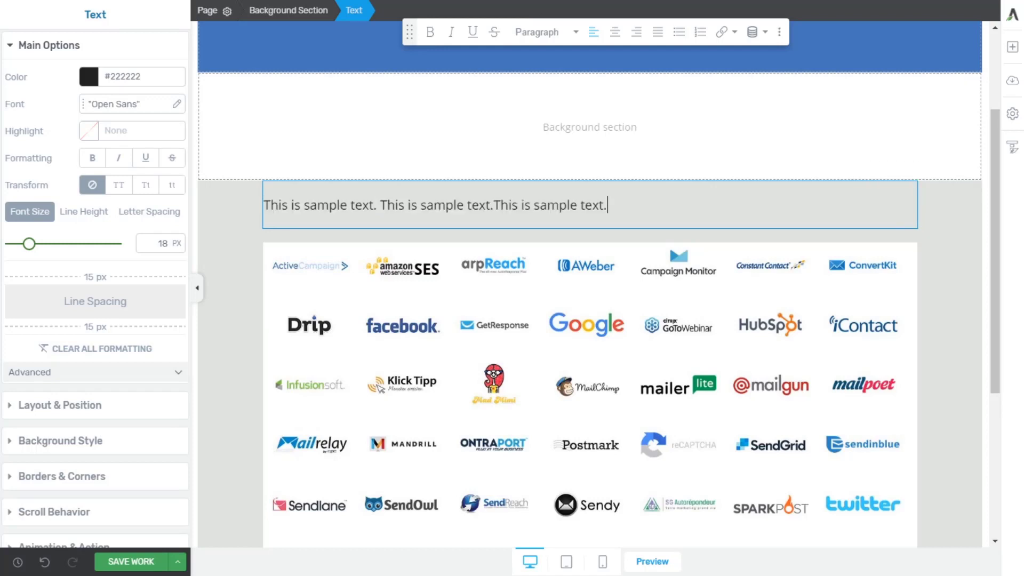
key("ctrl+v")
key("ctrl+v")
key("ctrl+v")
key("ctrl+v")
key("ctrl+v")
key("ctrl+v")
key("ctrl+v")
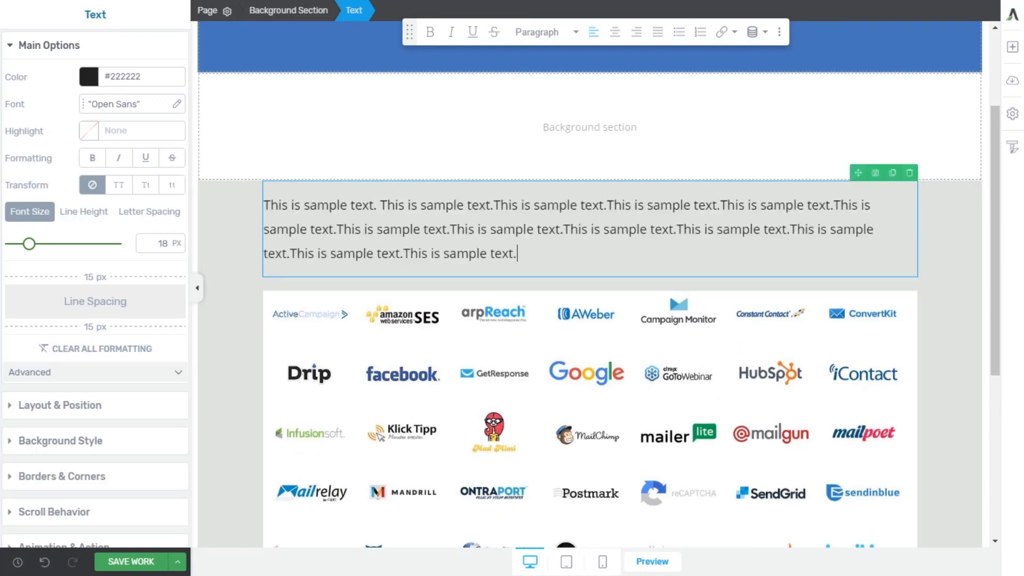
Widen the light grey section's content maximum width to 1011 px and check the layout with the settings sidebar hidden.
left_click(949, 250)
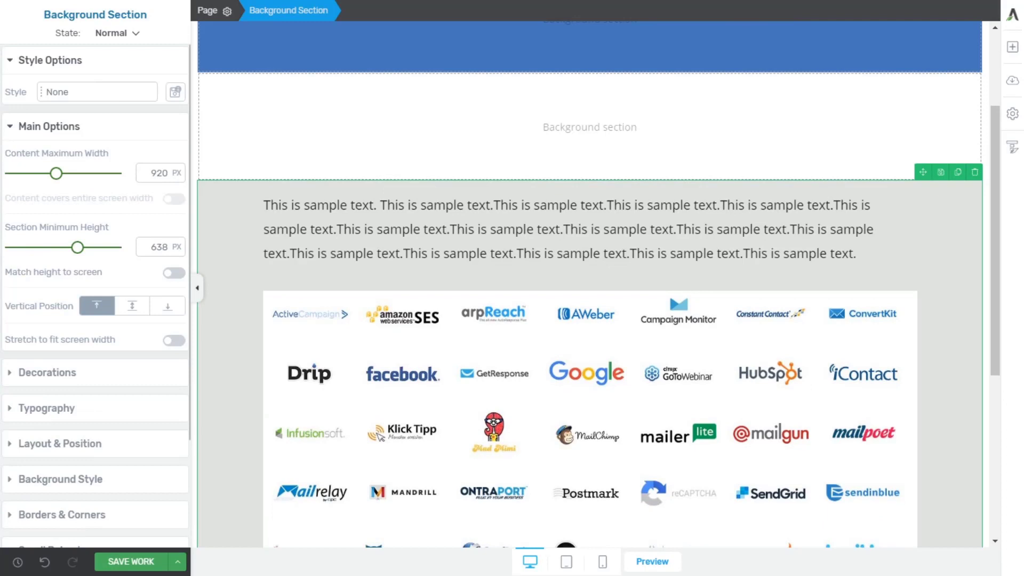
mouse_move(56, 173)
left_mouse_down()
mouse_move(25, 174)
mouse_move(61, 173)
left_mouse_up()
scroll(589, 331, "up", 3)
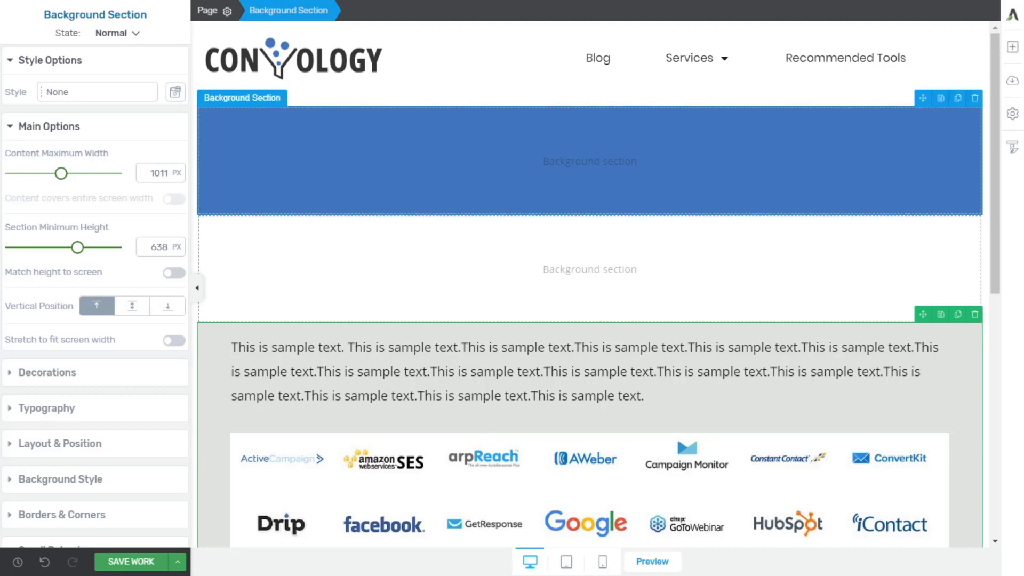
left_click(197, 288)
scroll(495, 266, "down", 2)
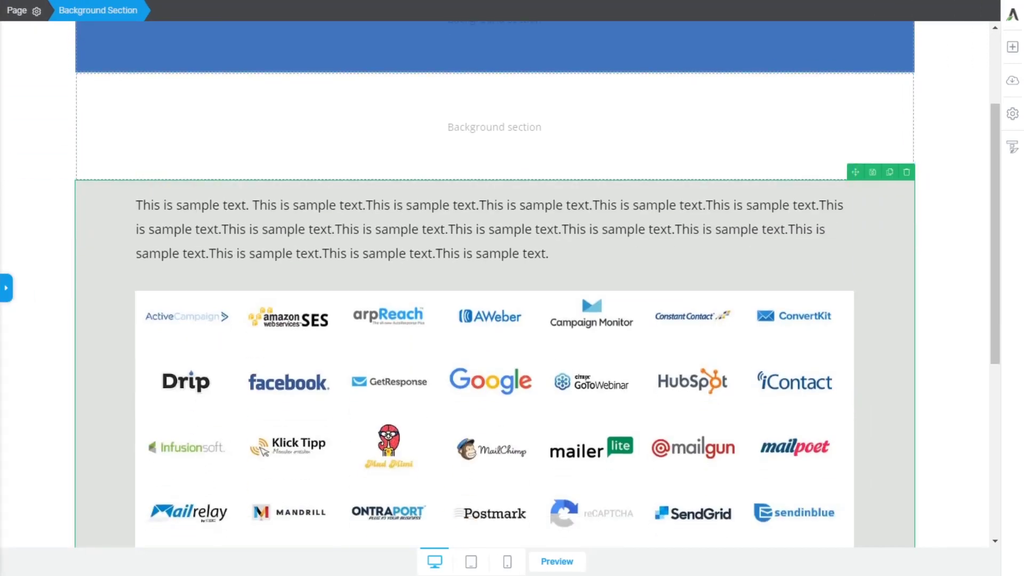
scroll(495, 266, "up", 1)
left_click(5, 288)
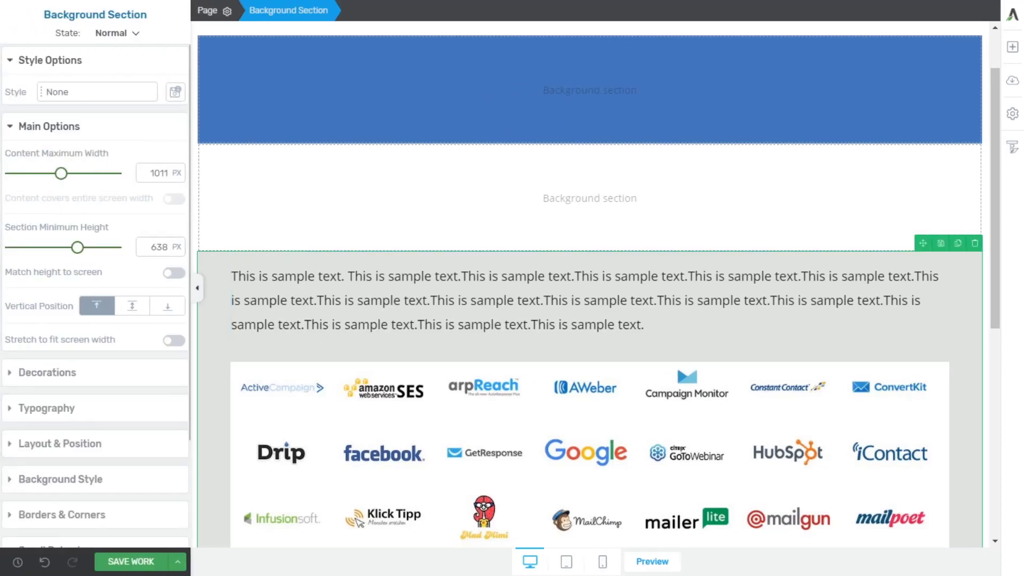
Clear the background colour of the section holding the text and logos, and delete the empty white section above it.
left_click(60, 479)
left_click(15, 355)
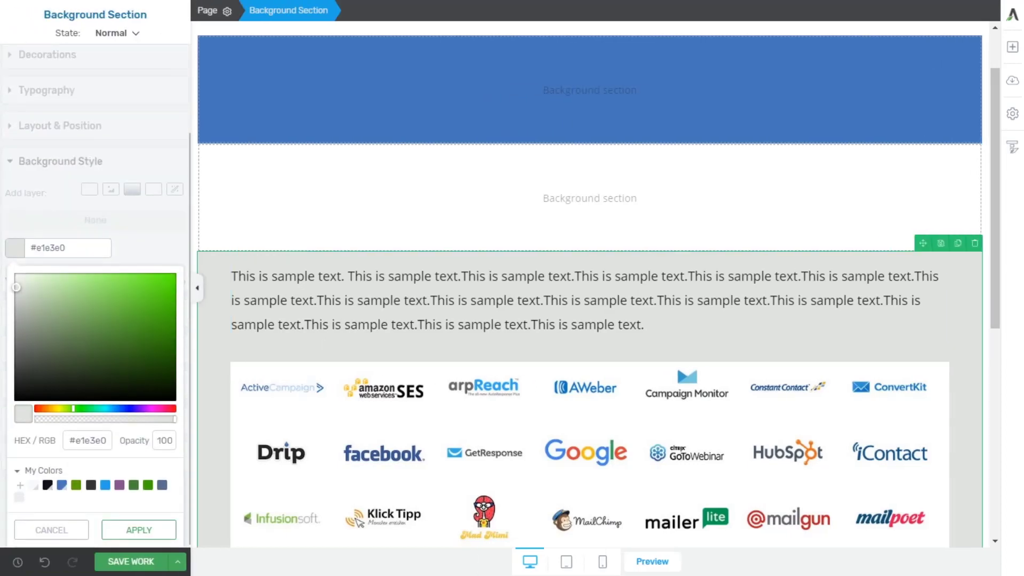
left_click(23, 415)
left_click(139, 529)
scroll(589, 160, "up", 2)
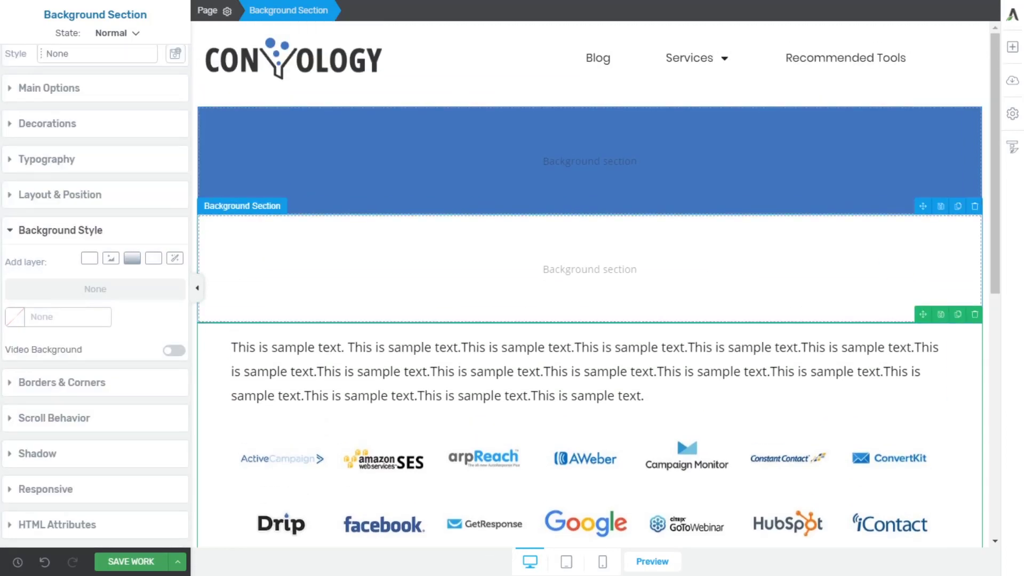
left_click(975, 206)
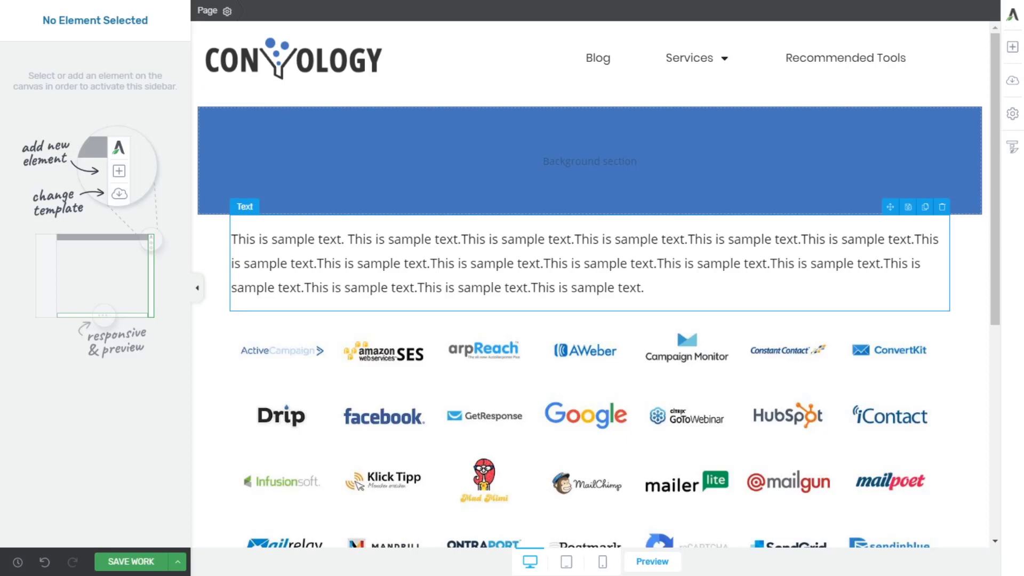
Narrow the text and logos section's content maximum width to 582 px and hide the settings sidebar.
left_click(256, 263)
left_click(214, 261)
left_click(49, 127)
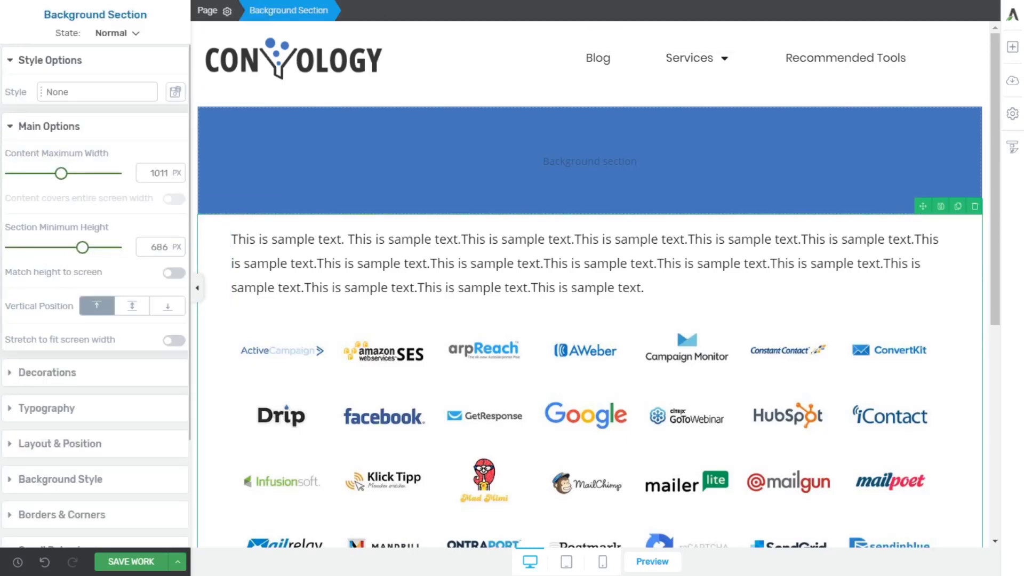
left_click_drag(61, 173, 38, 174)
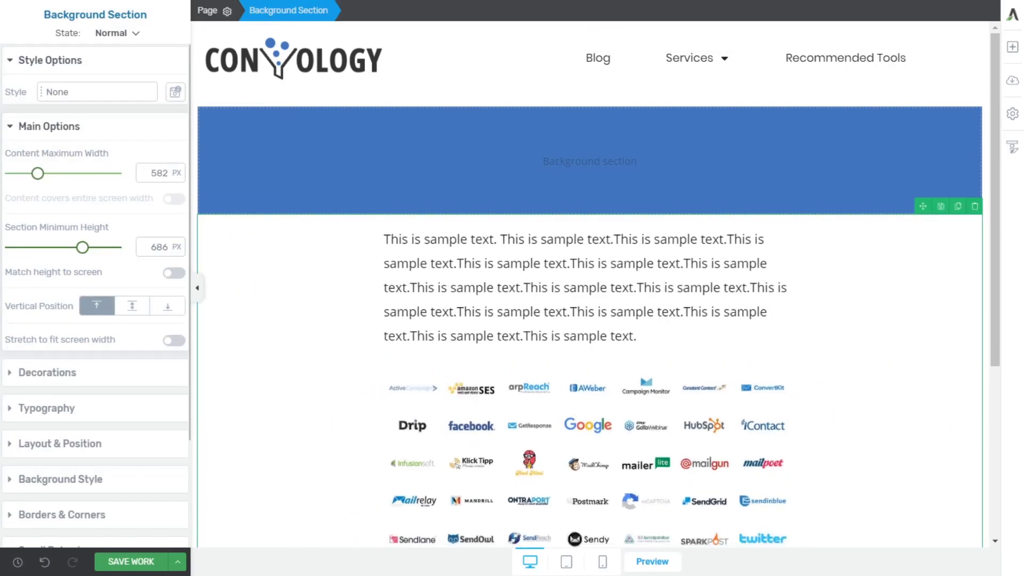
left_click(196, 288)
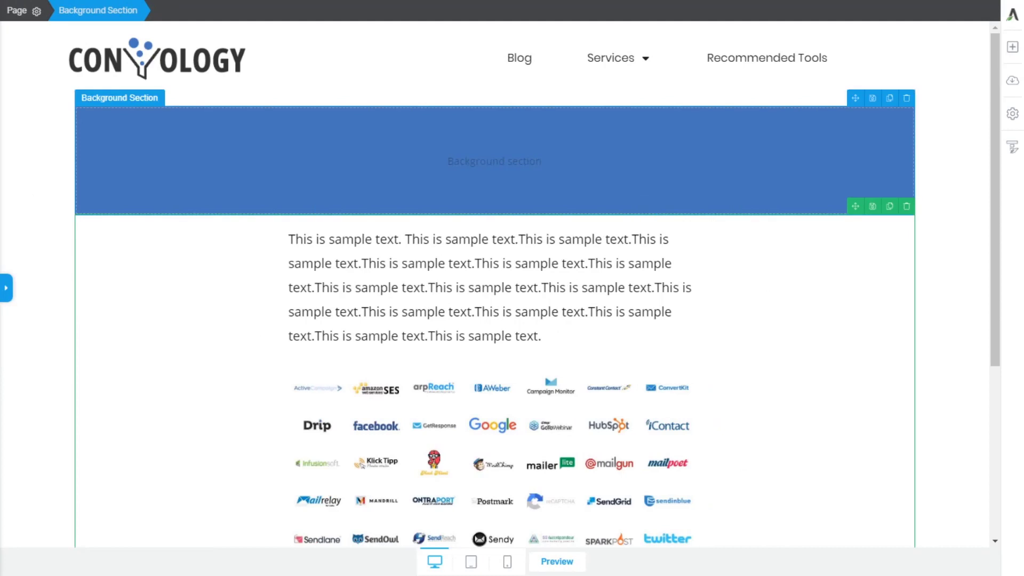